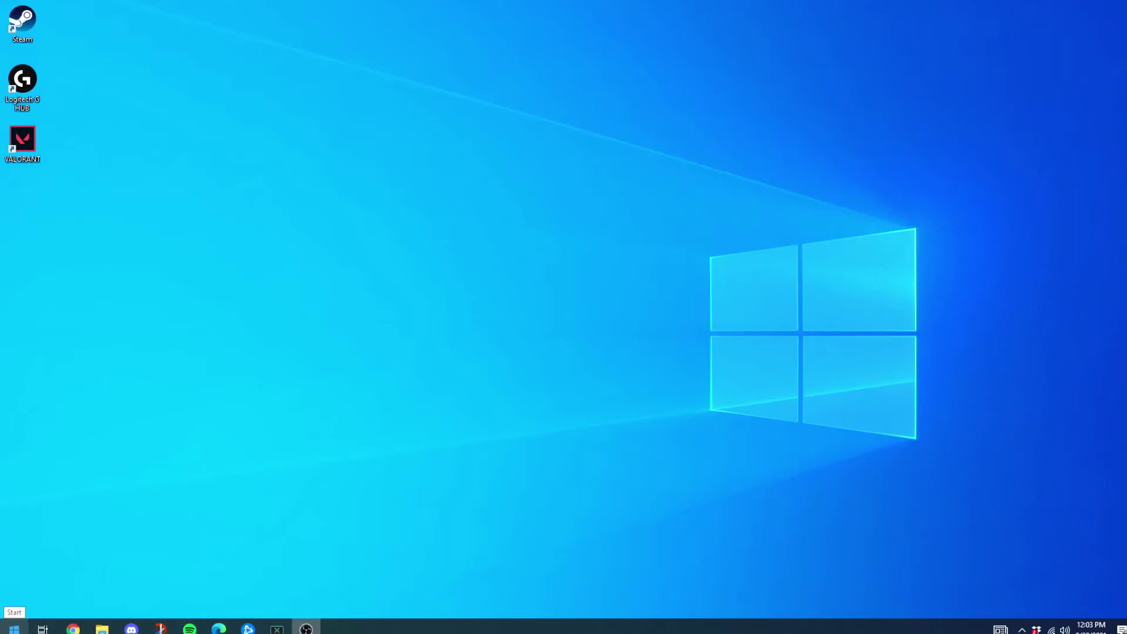
Step: Search 'gra' from the Start menu and open Graphics settings
click(14, 627)
text(gra)
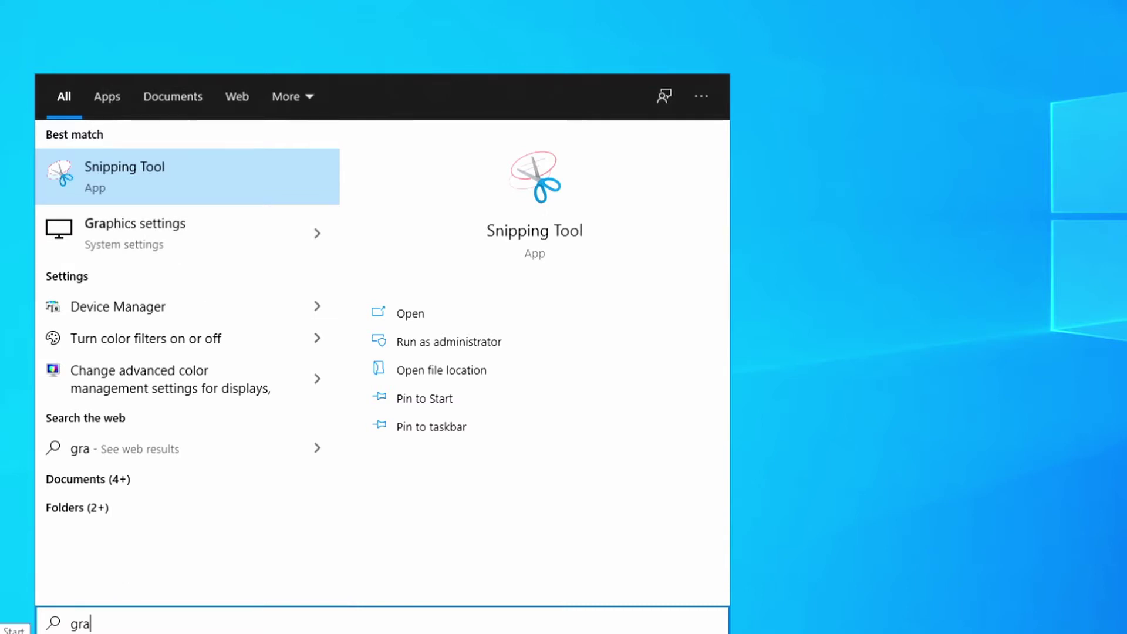
click(214, 235)
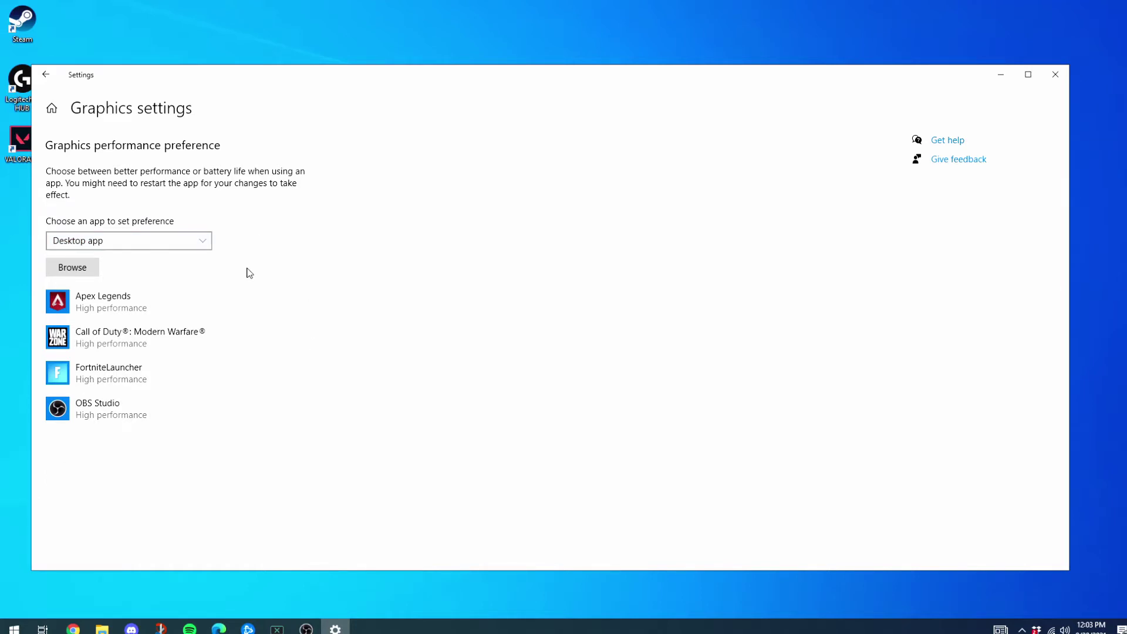
Step: Browse through the Games folders and add RiotClientServices.exe to the graphics preference list
click(73, 270)
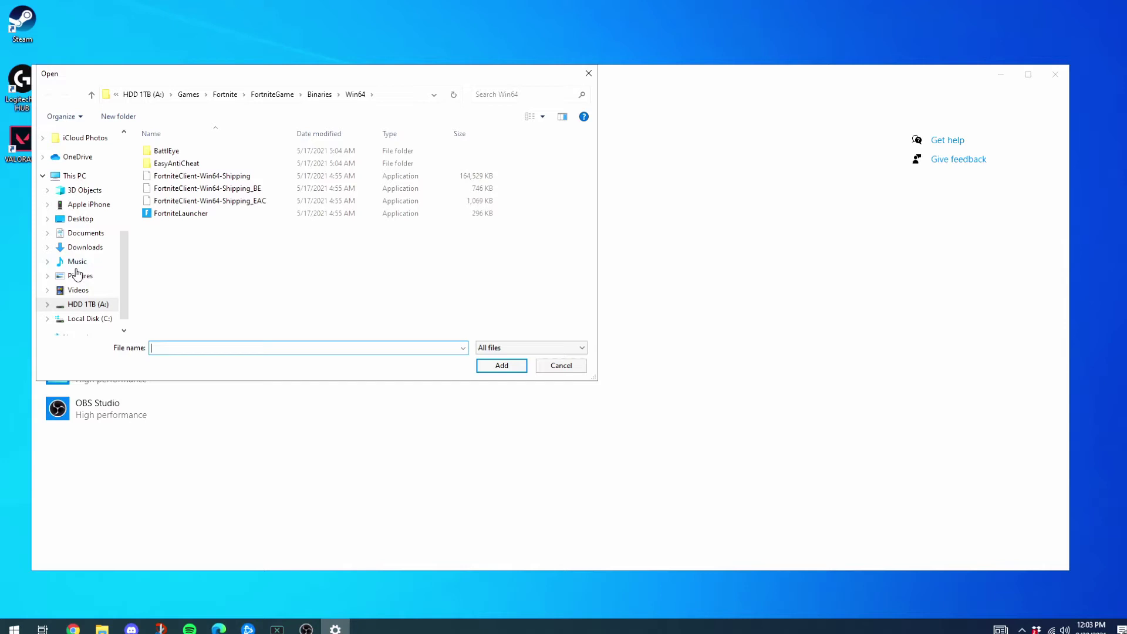
click(196, 96)
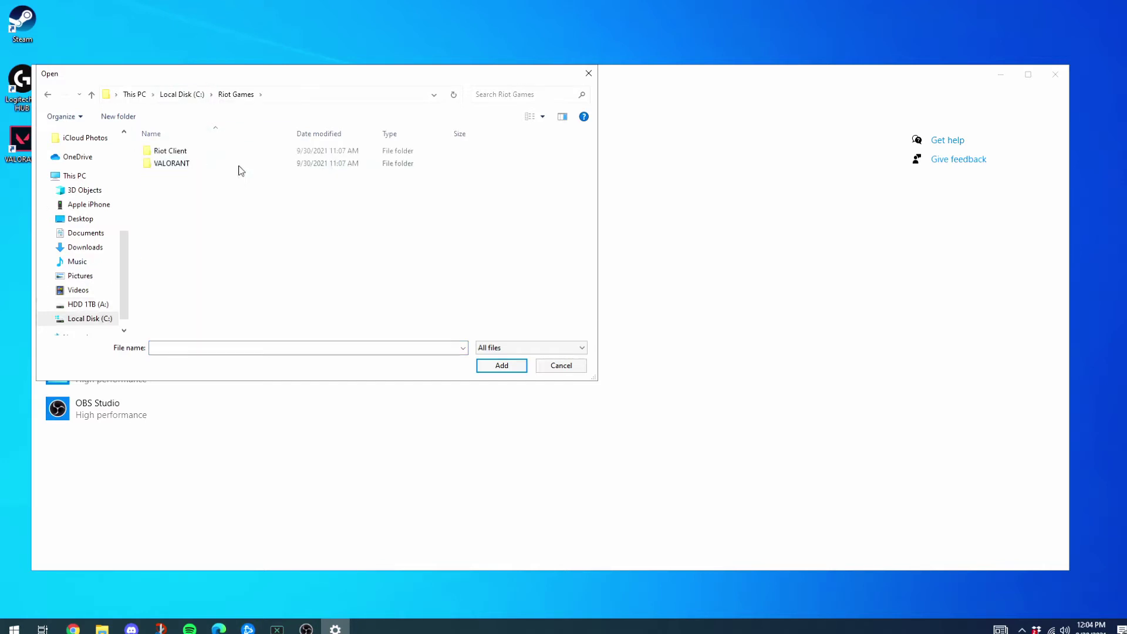
double_click(239, 168)
double_click(222, 155)
double_click(220, 164)
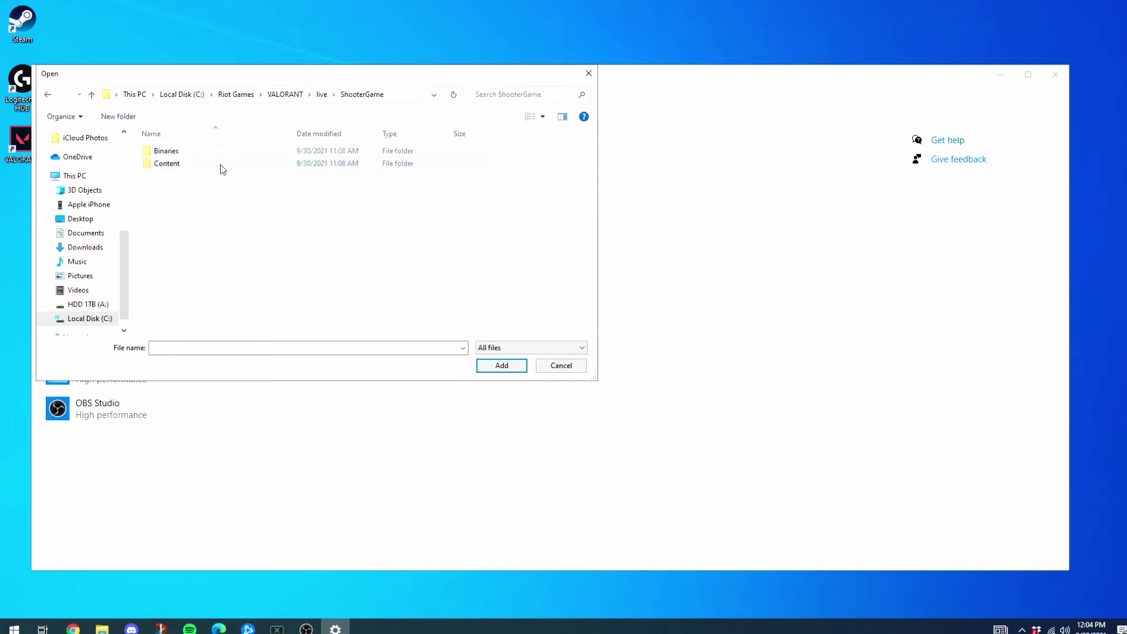
click(48, 94)
double_click(165, 151)
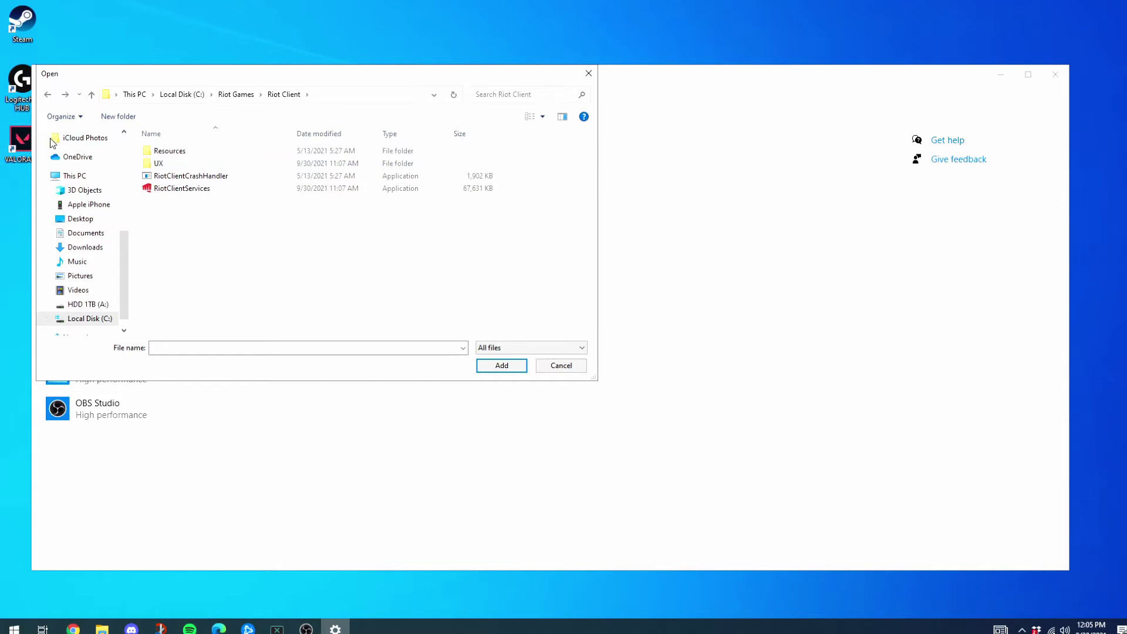
double_click(224, 188)
Step: Give Riot Client the High performance graphics preference and save it
click(226, 499)
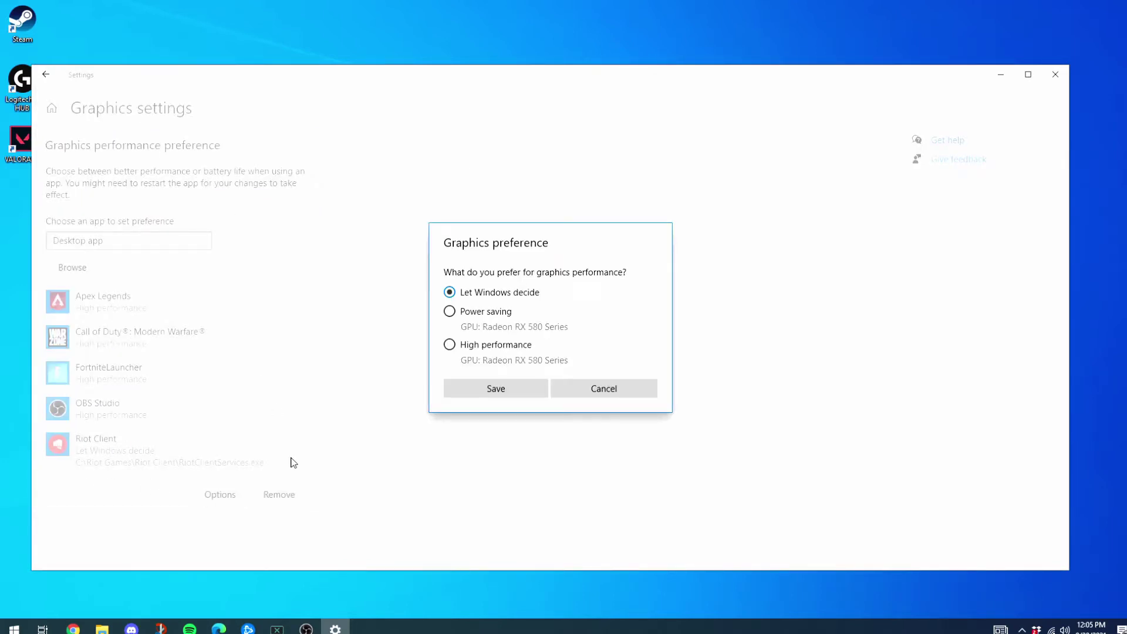
click(450, 344)
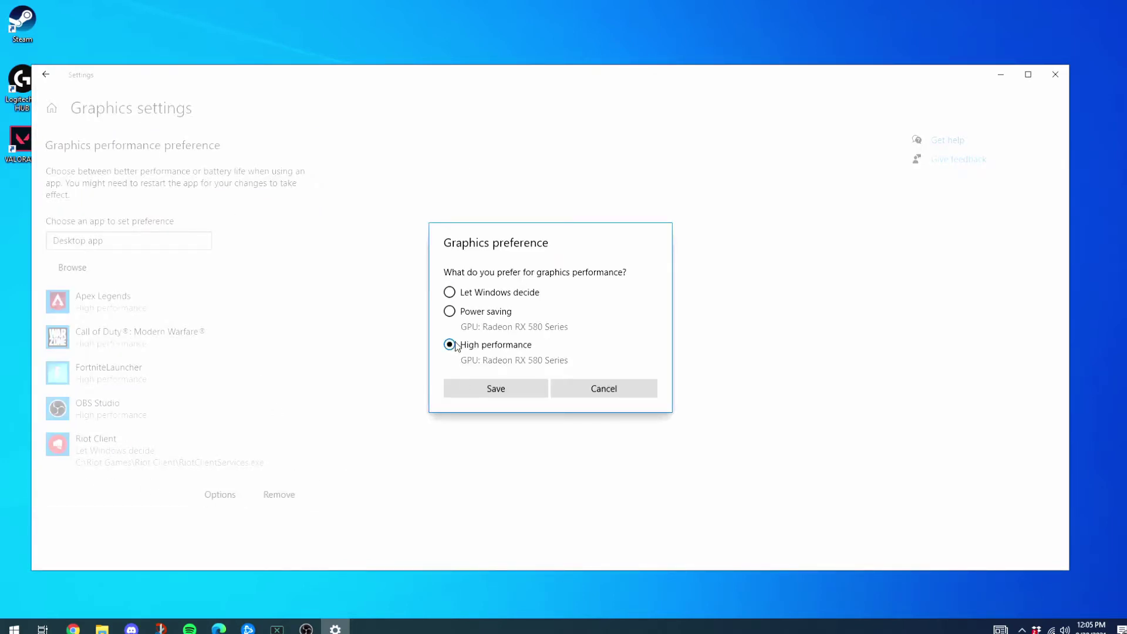
click(520, 392)
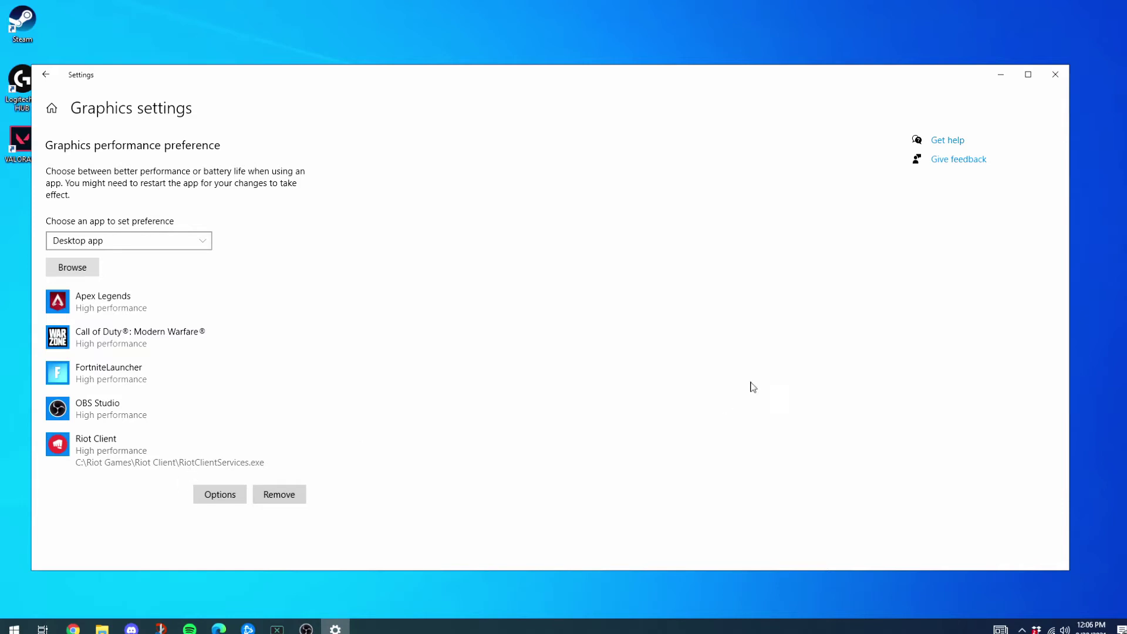
click(1055, 75)
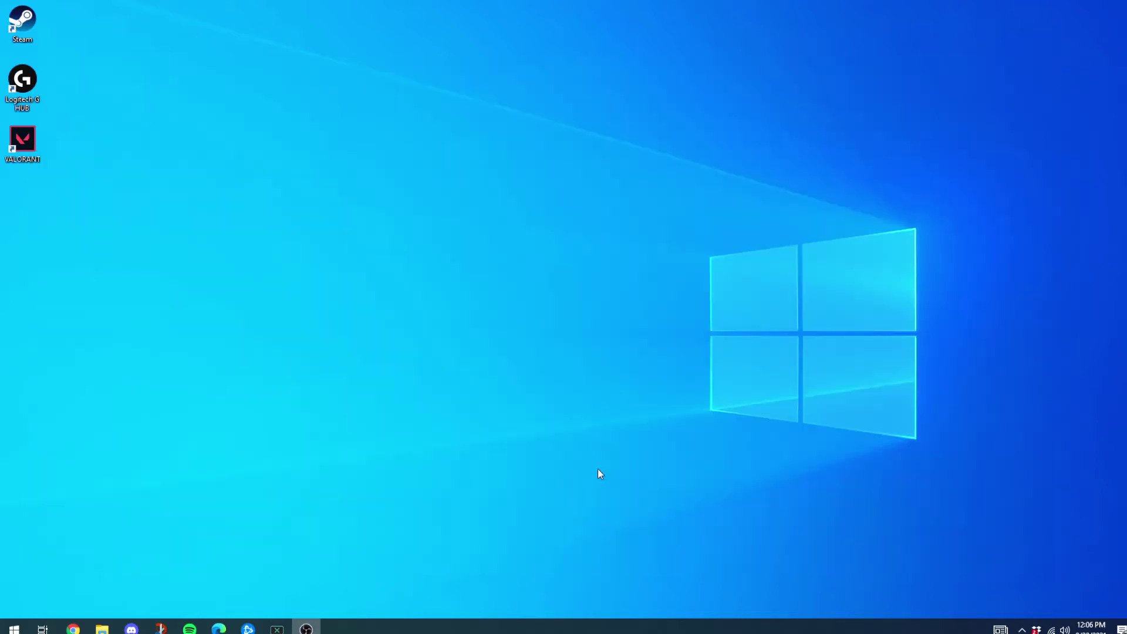
right_click(418, 627)
click(476, 571)
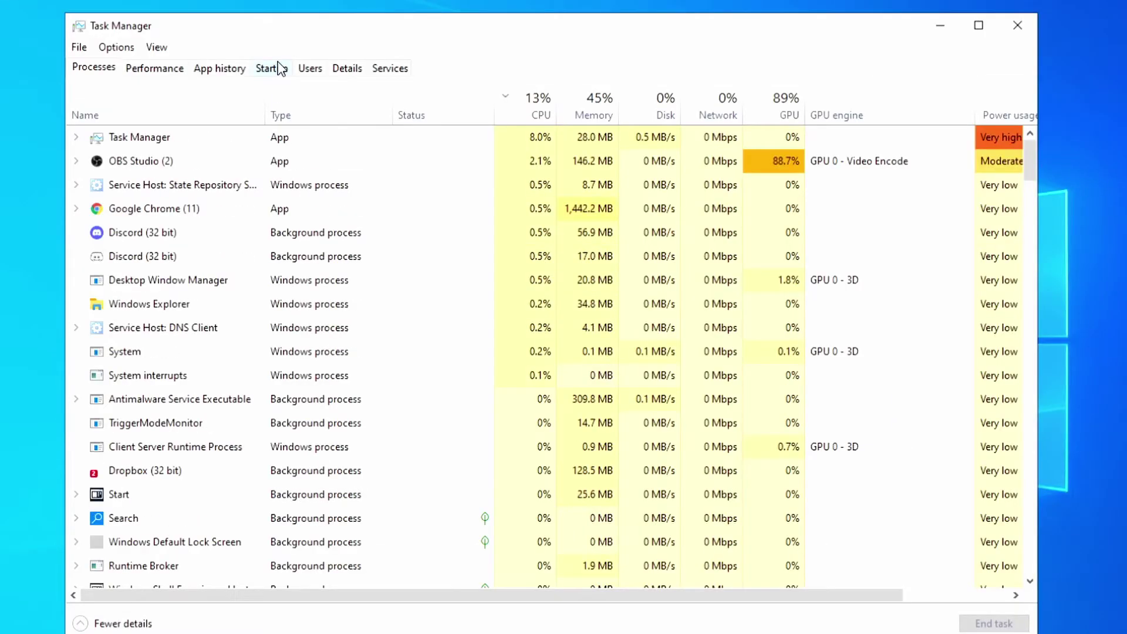
click(279, 68)
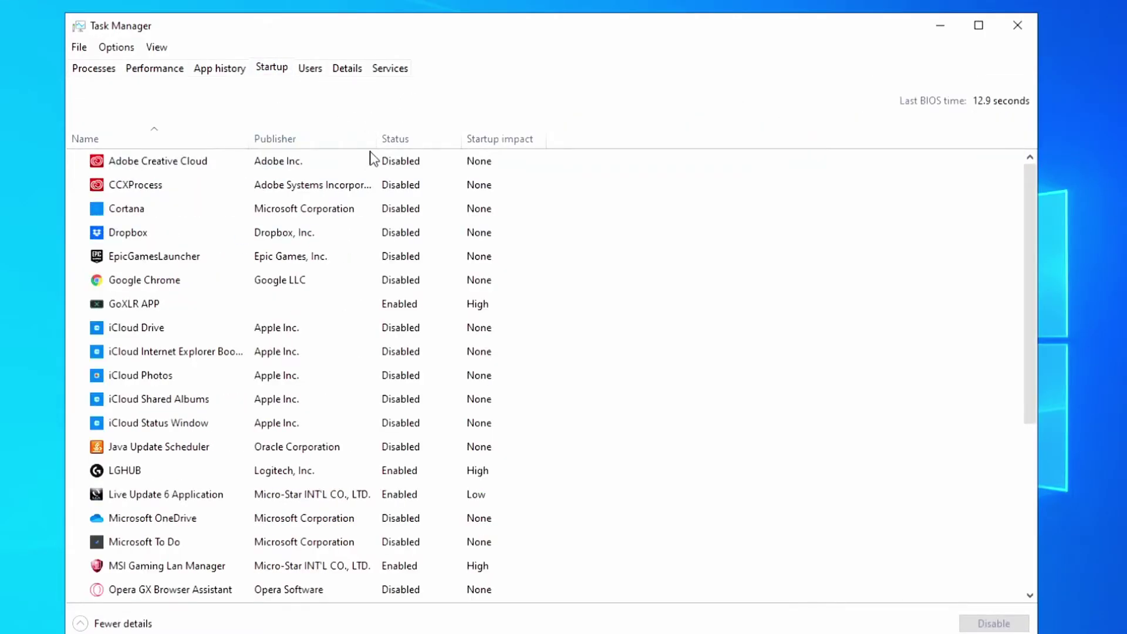
right_click(360, 169)
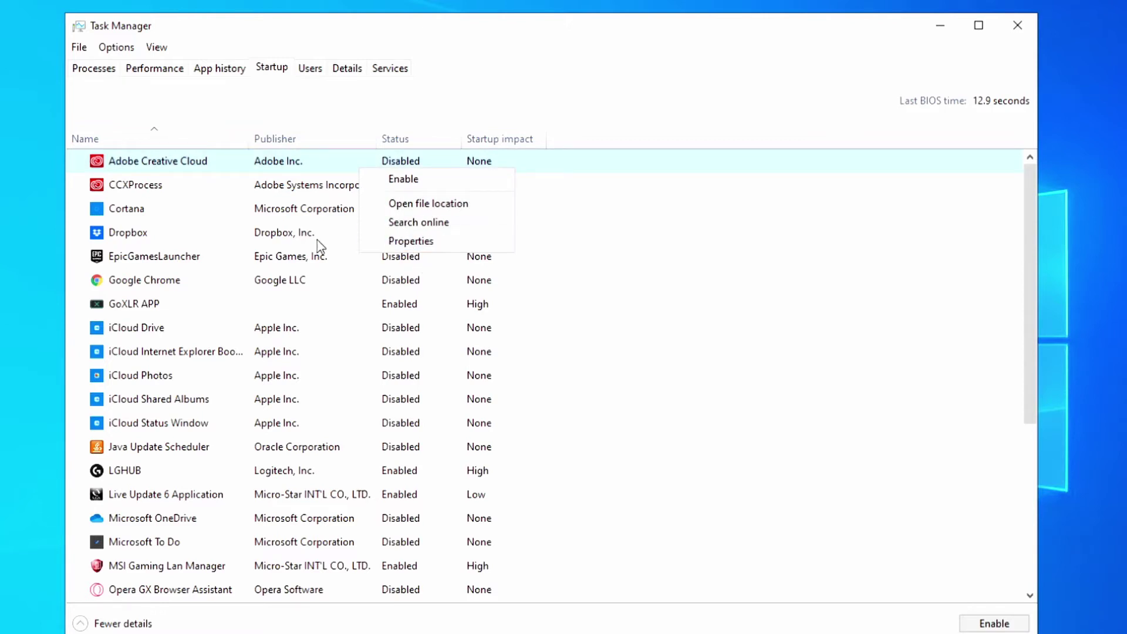
click(361, 399)
click(364, 475)
click(368, 504)
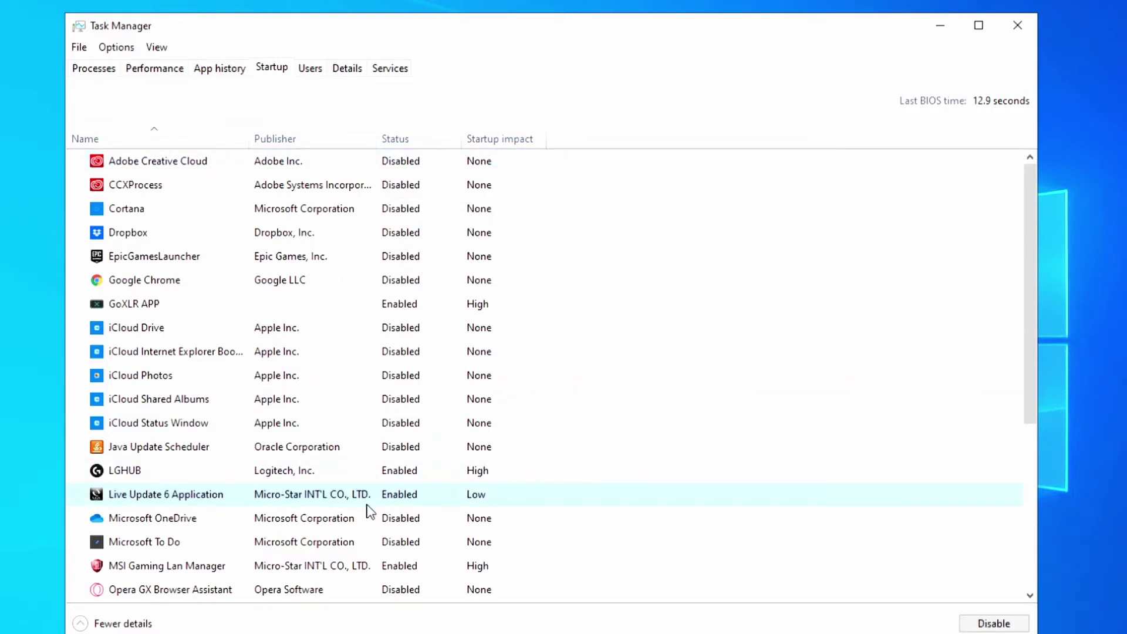
click(340, 307)
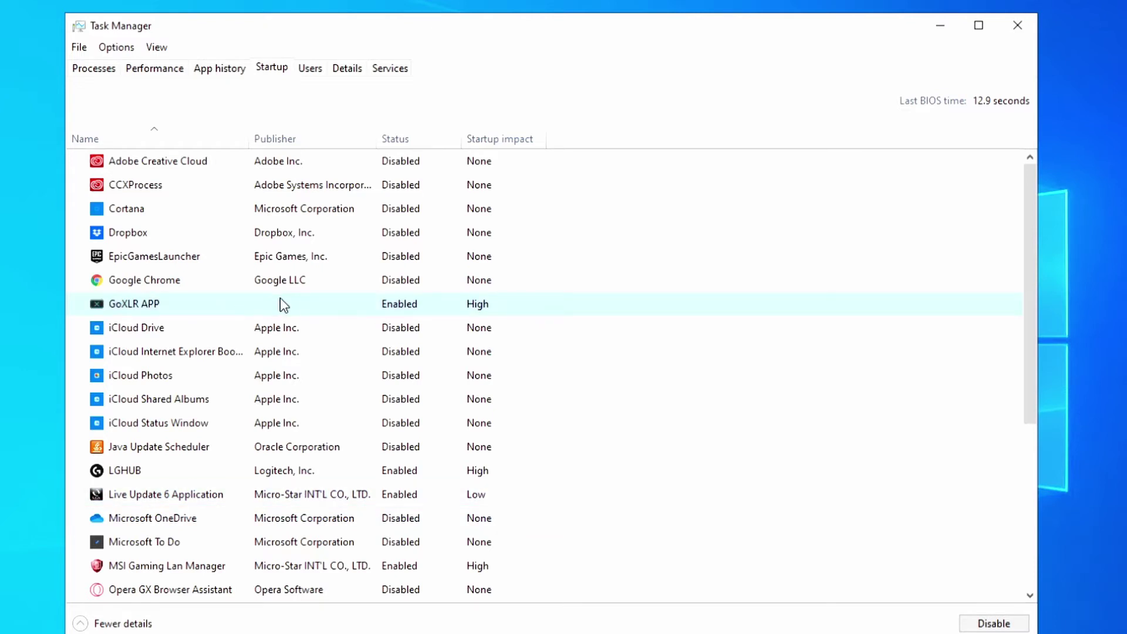
click(188, 470)
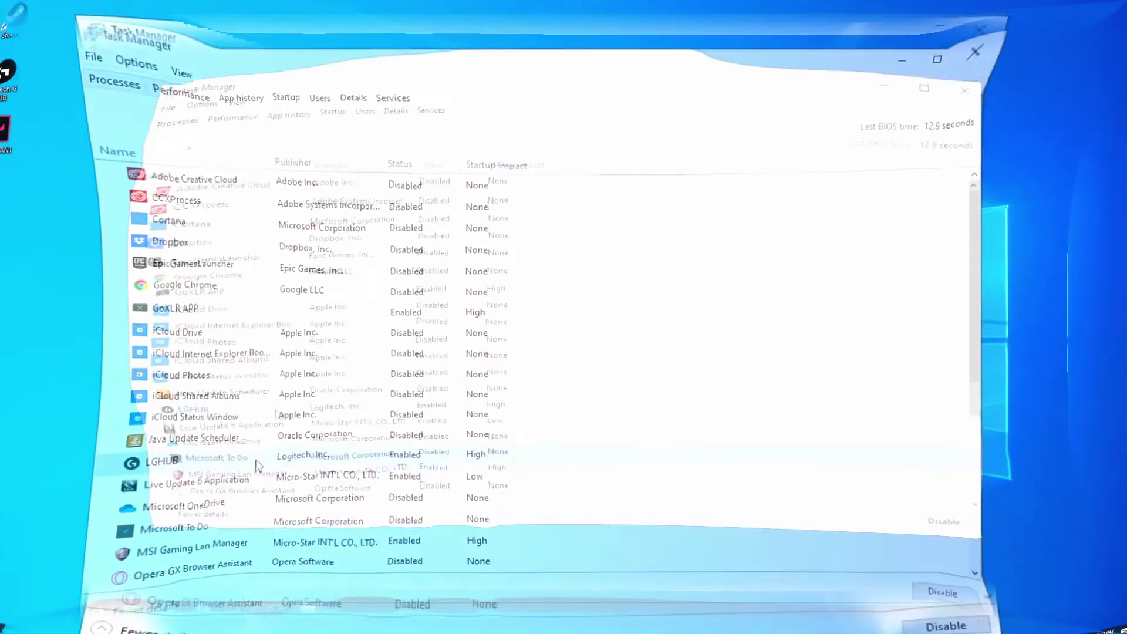
scroll(222, 528, down, 1)
scroll(325, 470, down, 1)
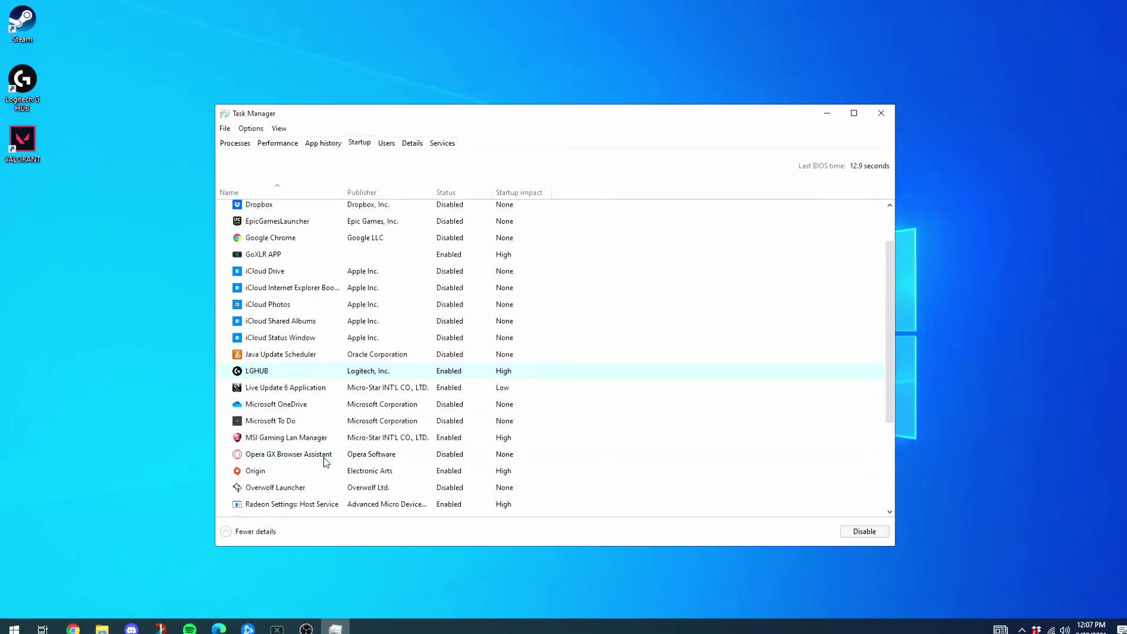
scroll(325, 458, down, 1)
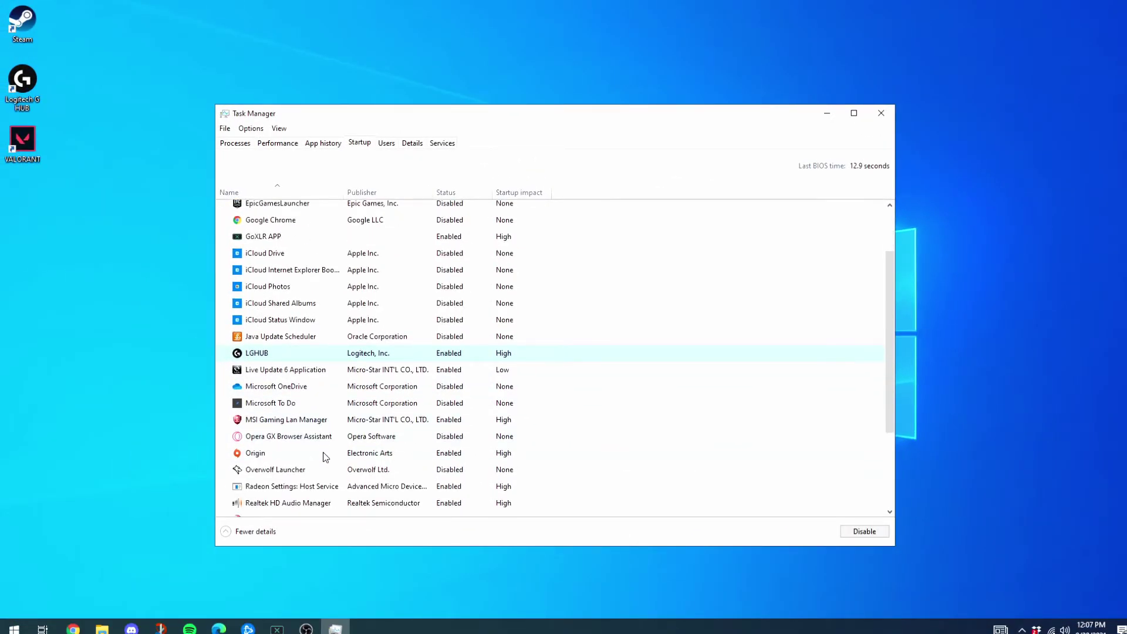
scroll(324, 456, down, 2)
scroll(324, 456, up, 2)
scroll(325, 457, up, 2)
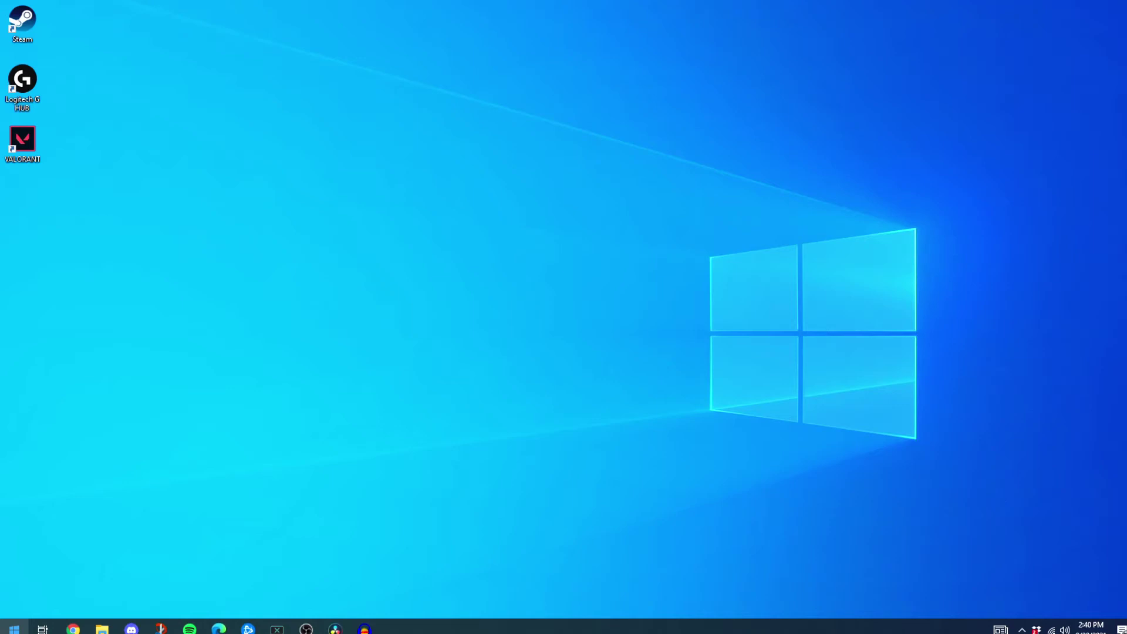
Step: Search 'backgr' to reach Background apps, leaving 'Let apps run in the background' on
click(14, 627)
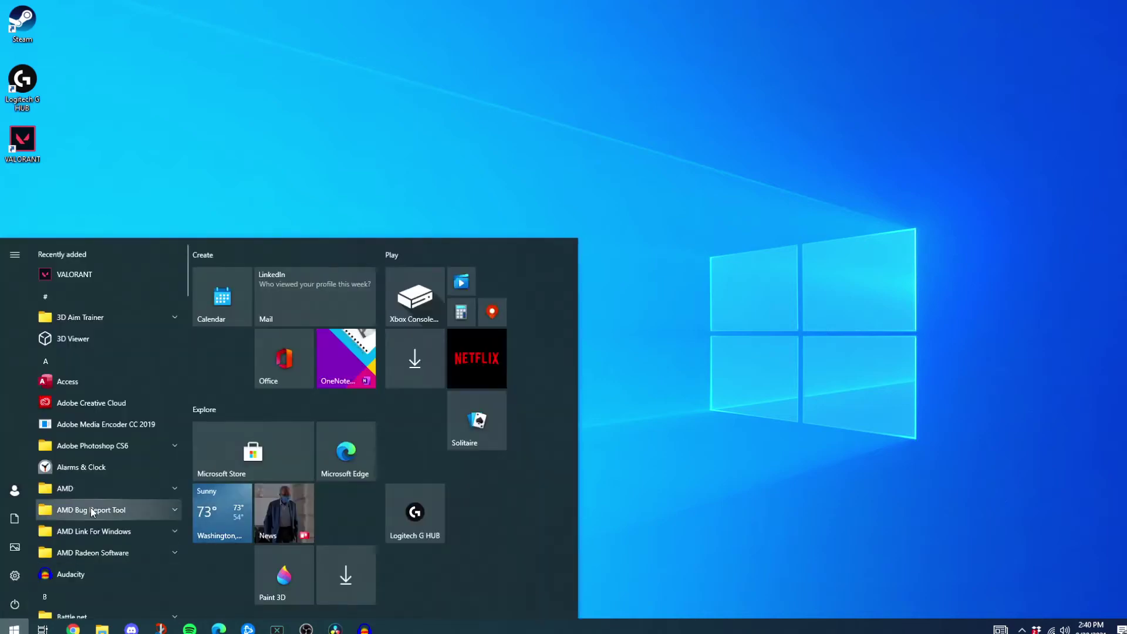
text(backgr)
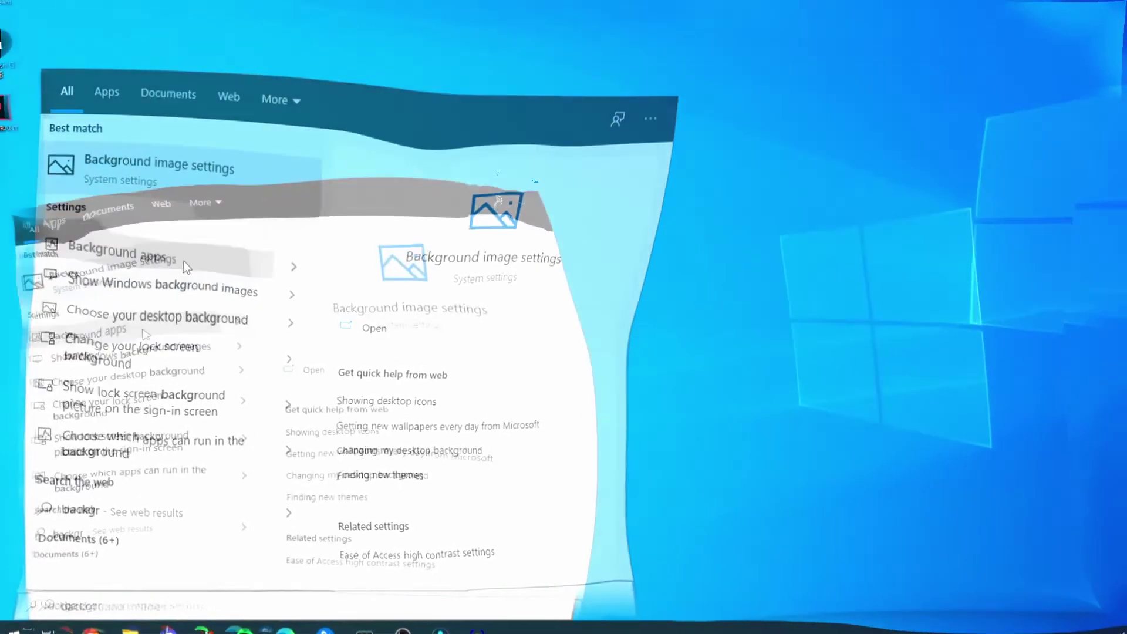
click(184, 265)
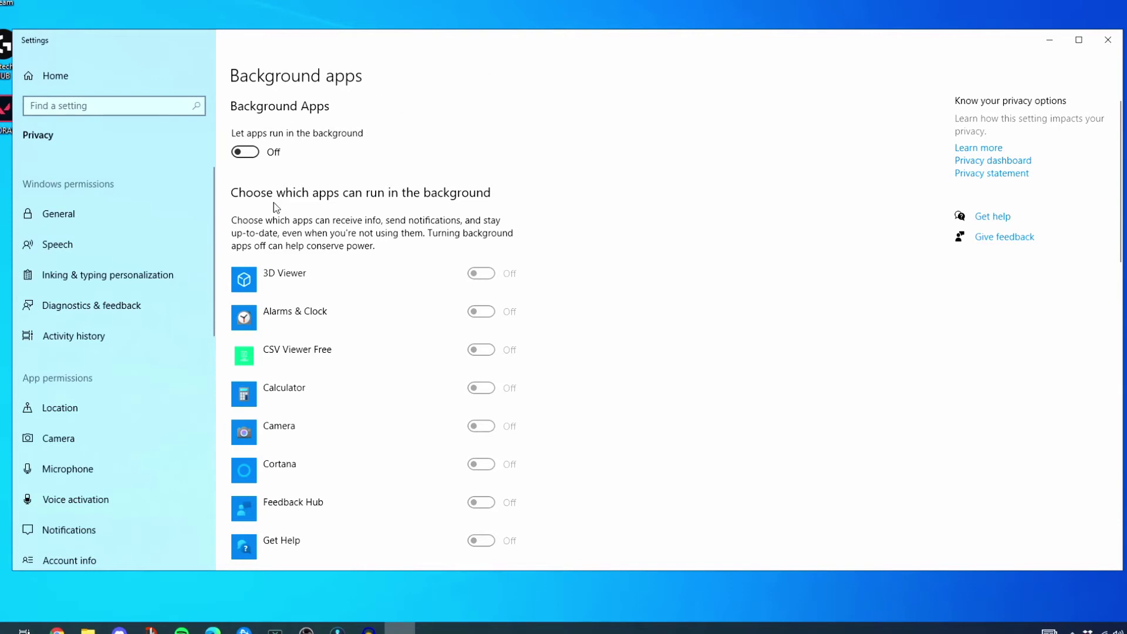
click(245, 152)
scroll(480, 411, down, 3)
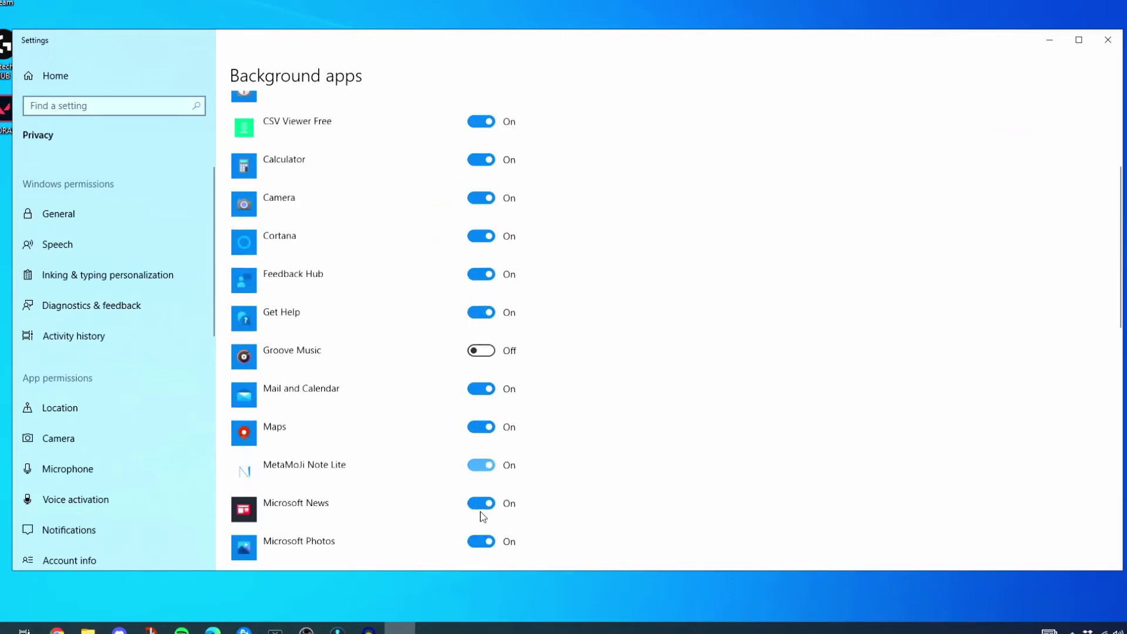
scroll(480, 505, down, 10)
scroll(463, 457, up, 8)
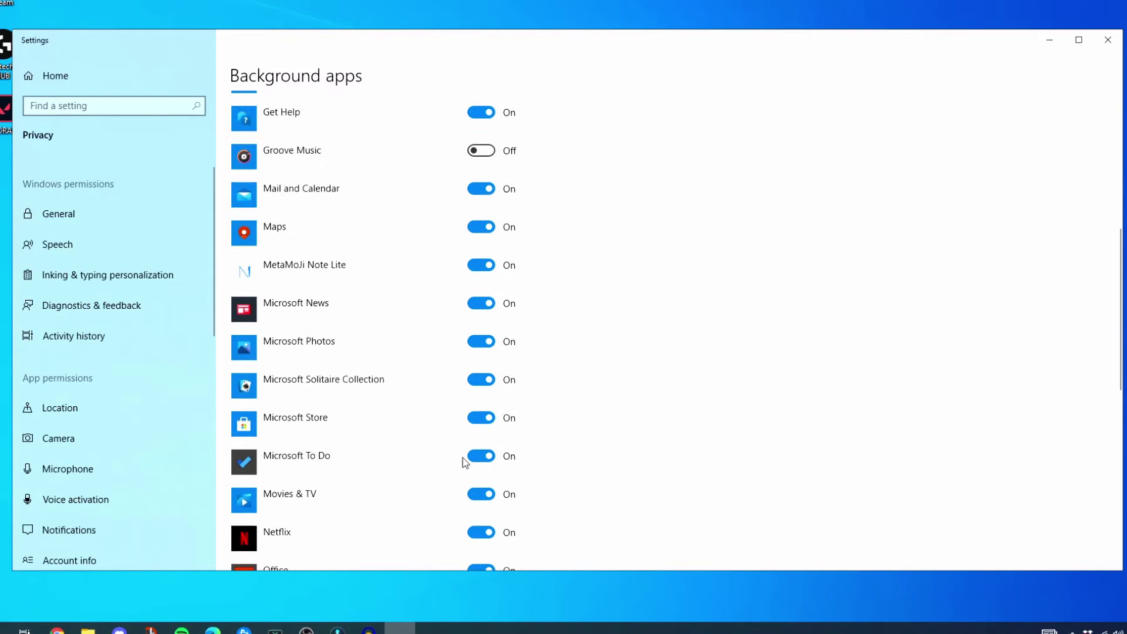
scroll(463, 457, up, 6)
click(253, 153)
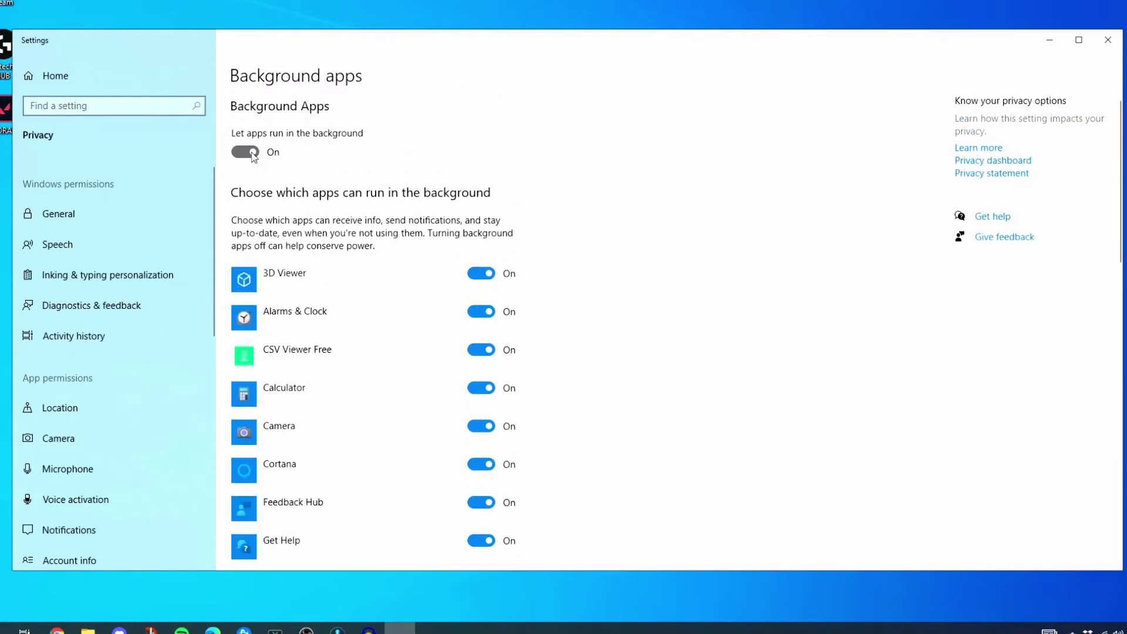
click(251, 153)
Step: Turn off Cortana, Feedback Hub, Get Help, Camera, CSV Viewer, Alarms, 3D Viewer, then the global switch
click(484, 465)
click(480, 503)
click(480, 540)
click(480, 432)
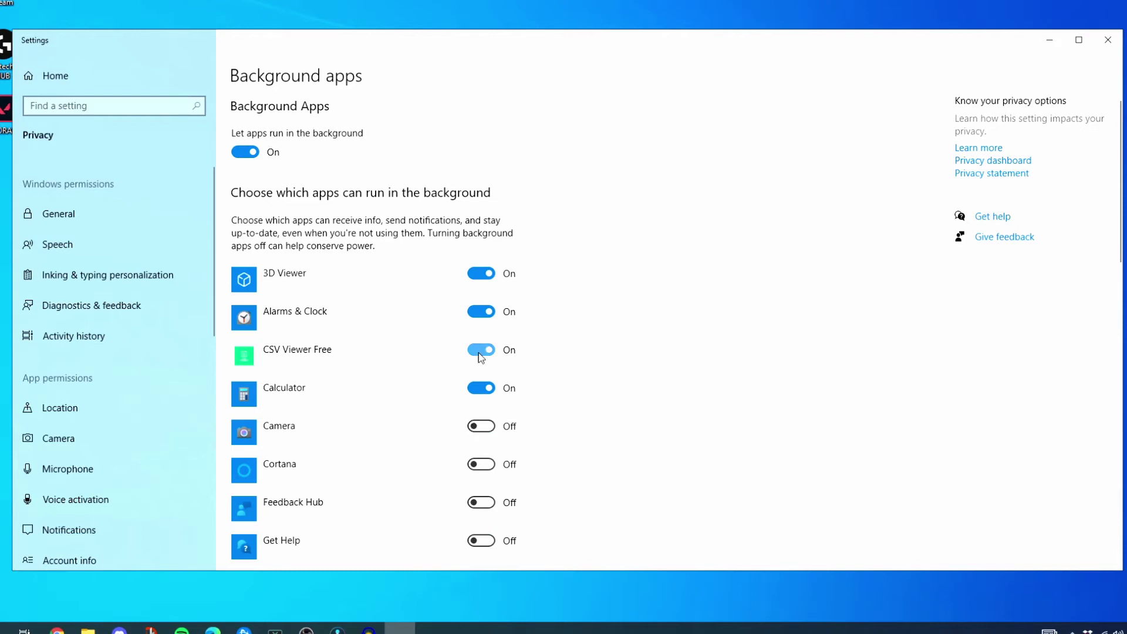
click(480, 350)
click(481, 312)
click(481, 273)
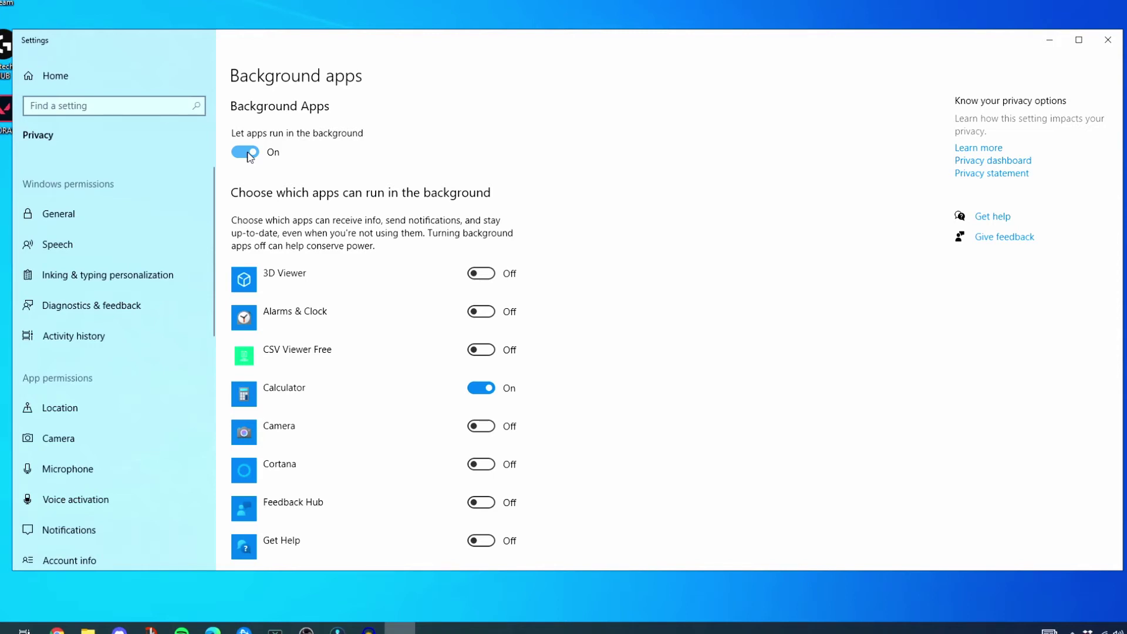
click(246, 153)
Step: Search 'game', open Game Mode settings and leave Game Mode On
click(147, 105)
text(gam)
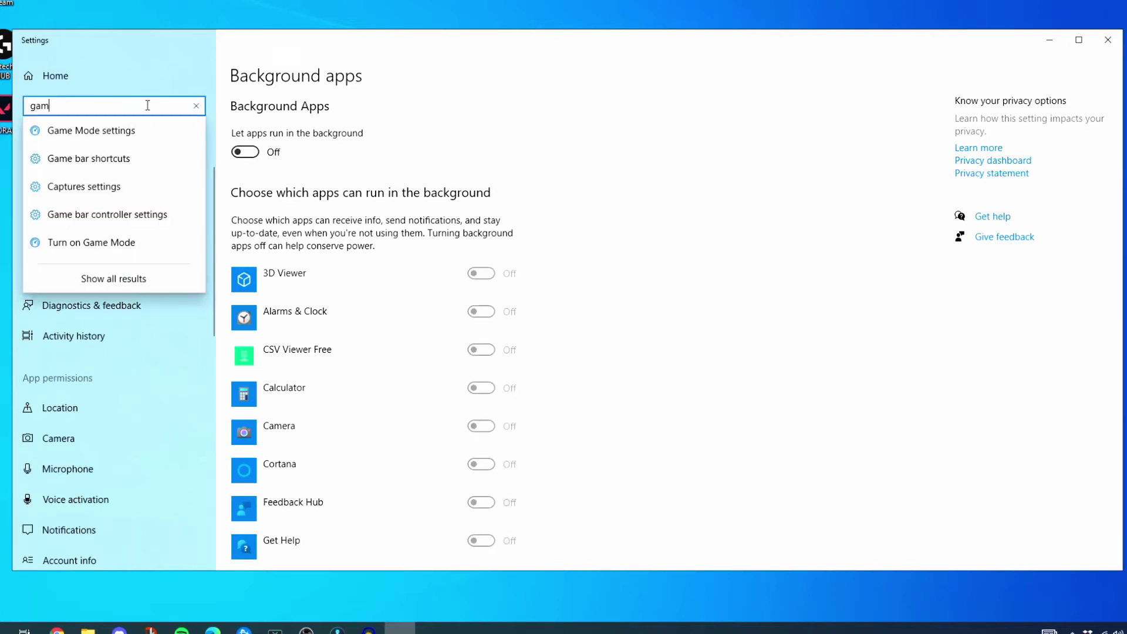
text(e)
click(141, 136)
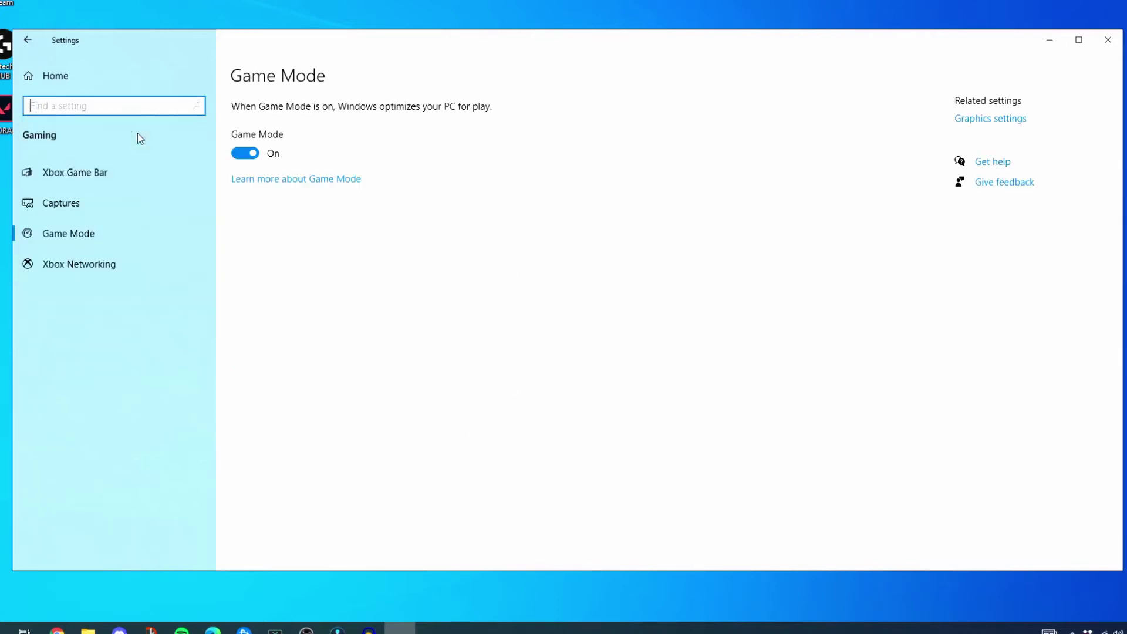
click(327, 209)
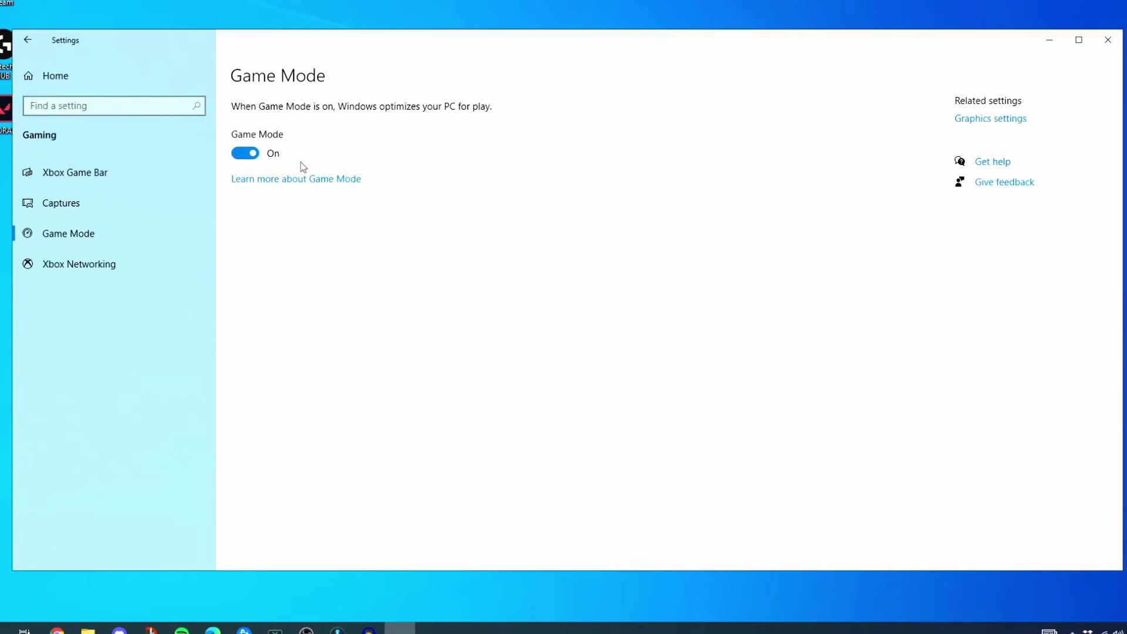
click(250, 155)
click(272, 155)
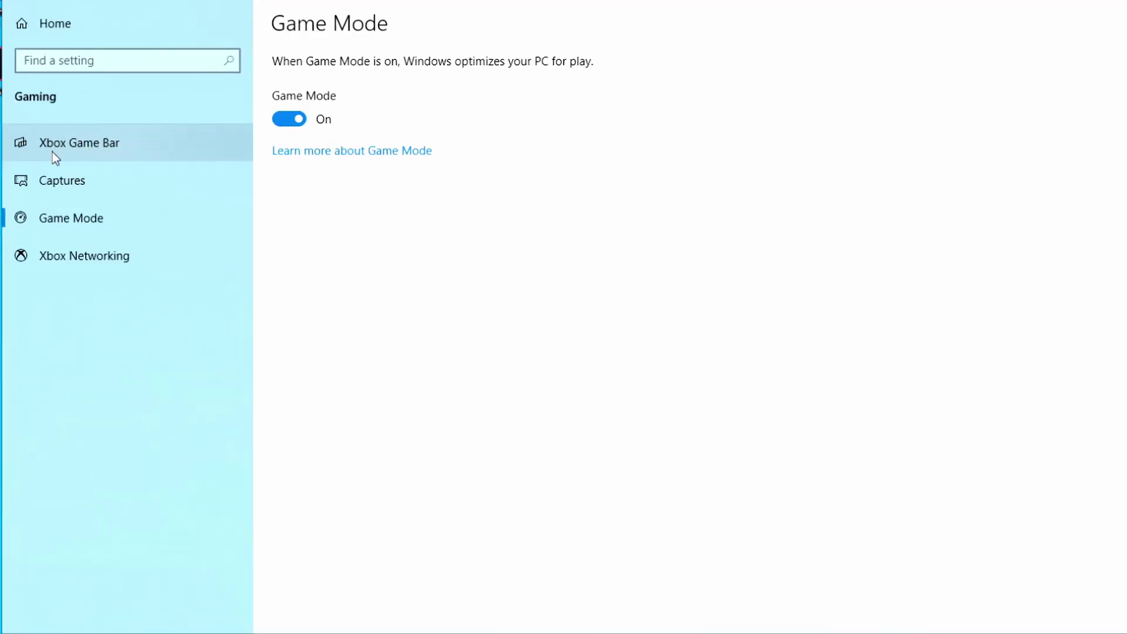
Step: Review the Xbox Game Bar, Captures and Xbox Networking pages, ending on Xbox Game Bar
click(52, 147)
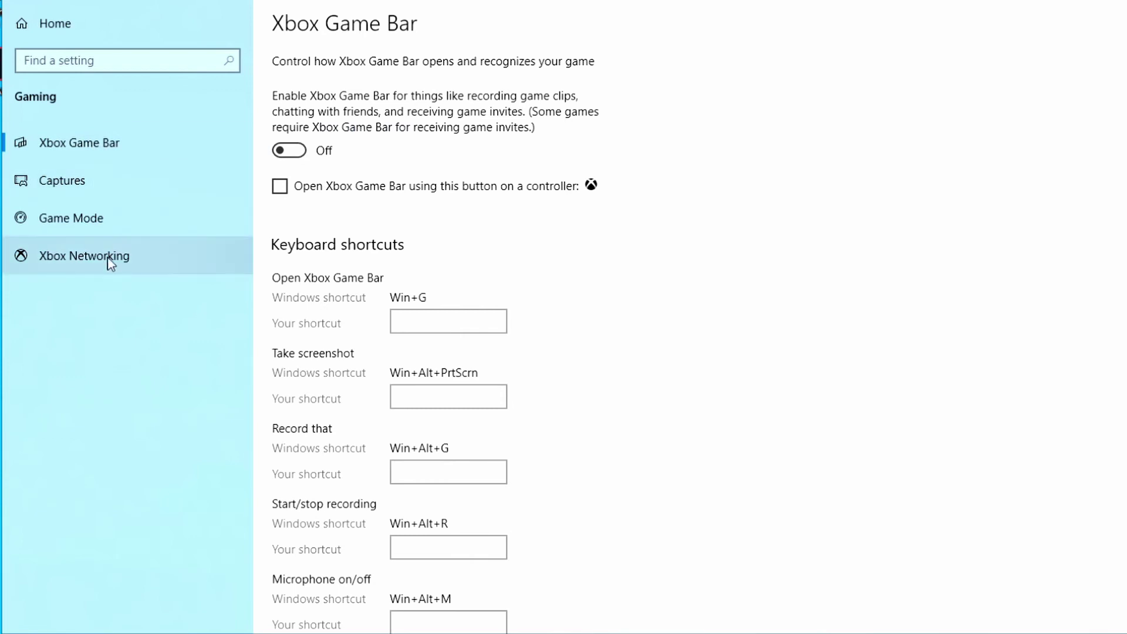
click(156, 178)
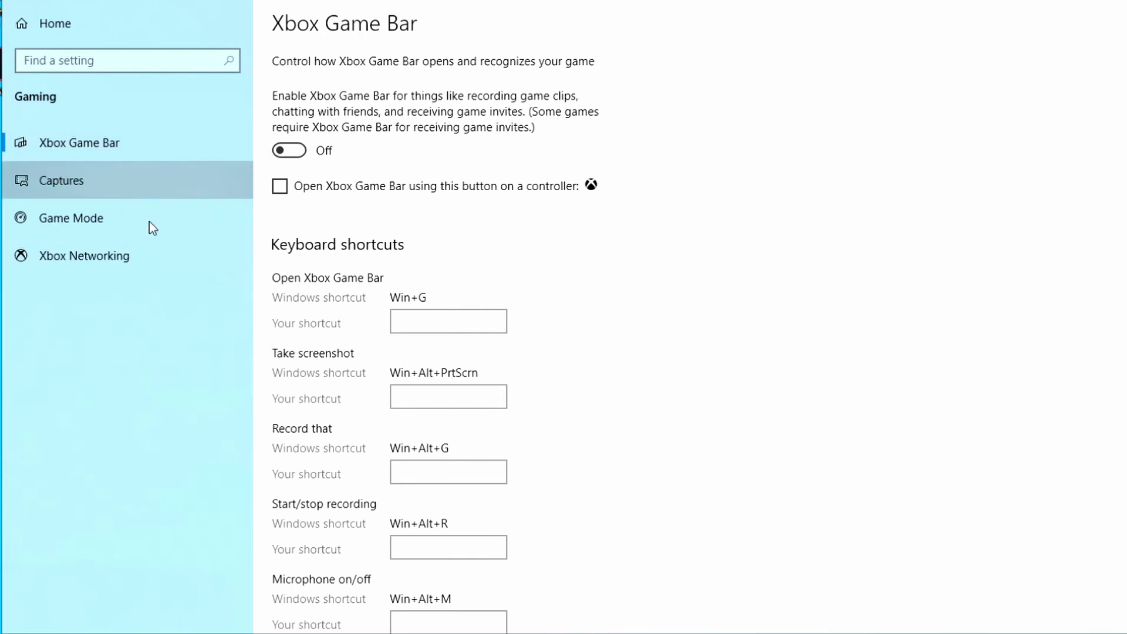
click(135, 263)
click(128, 153)
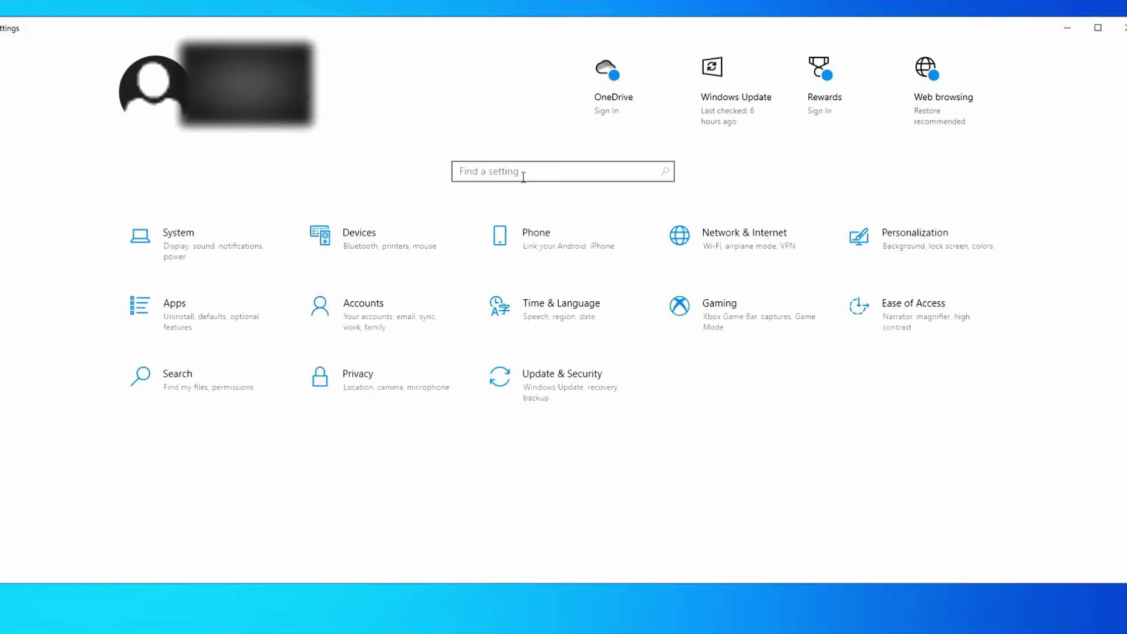
Step: Search 'po' to open Power & sleep, keeping the screen timeout at 15 minutes
click(523, 177)
text(po)
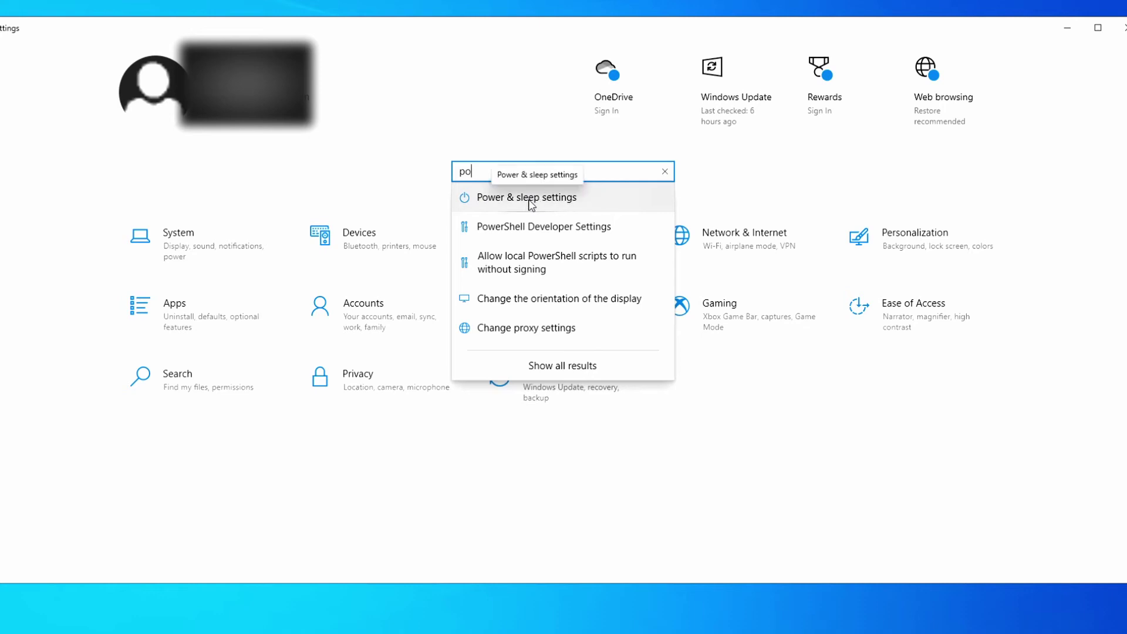
click(539, 202)
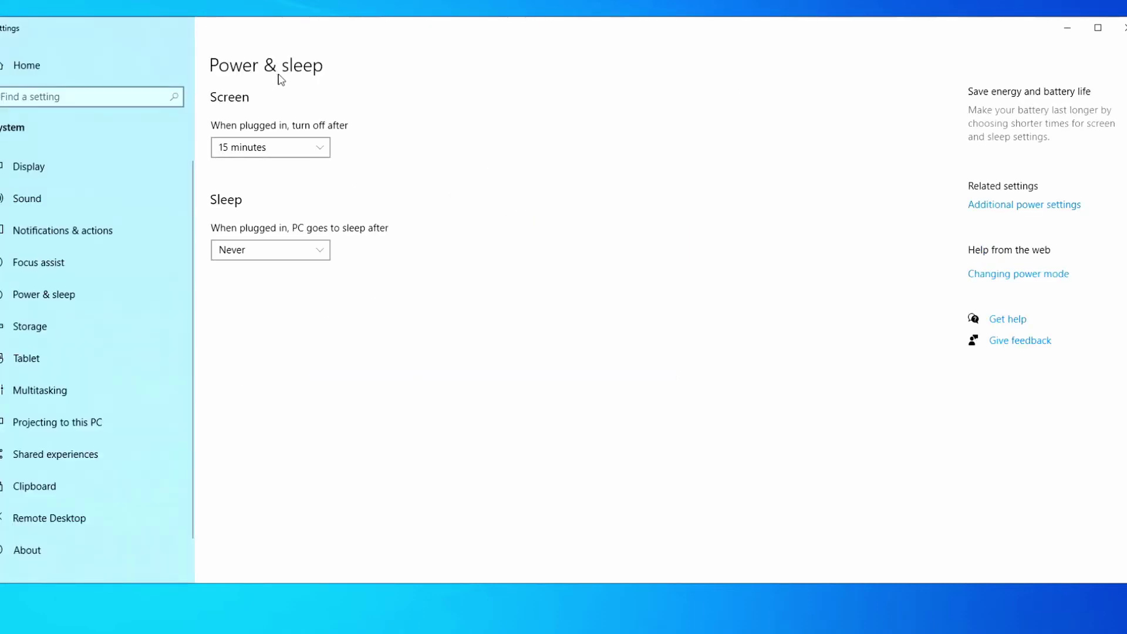
click(309, 150)
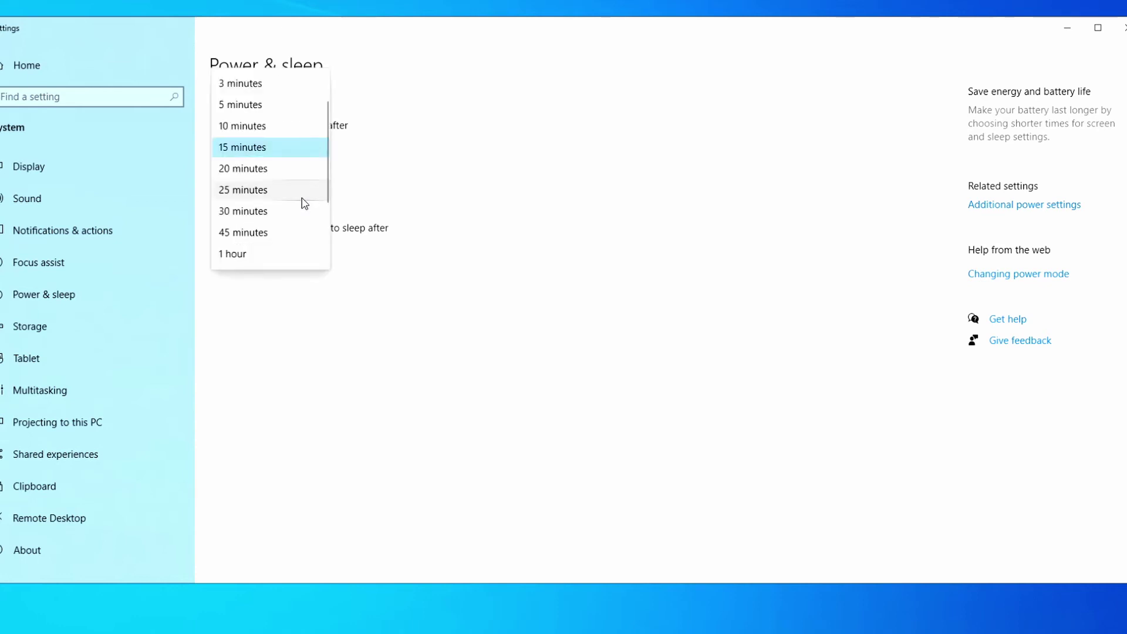
click(304, 144)
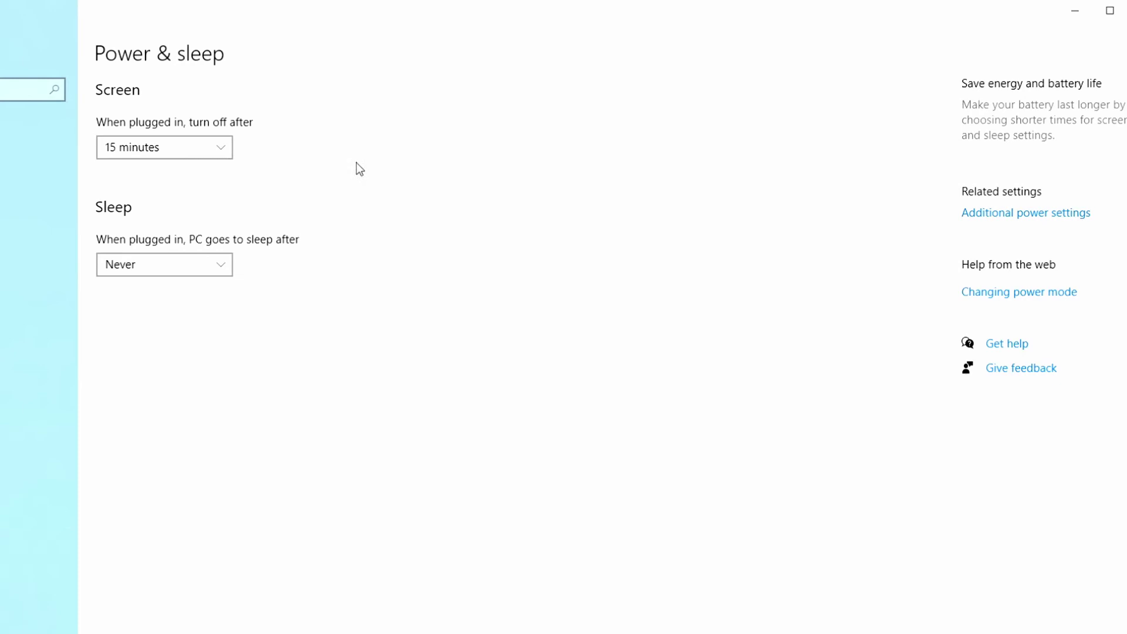
Step: Open Additional power settings and pick a power plan in Control Panel's Power Options
click(1018, 216)
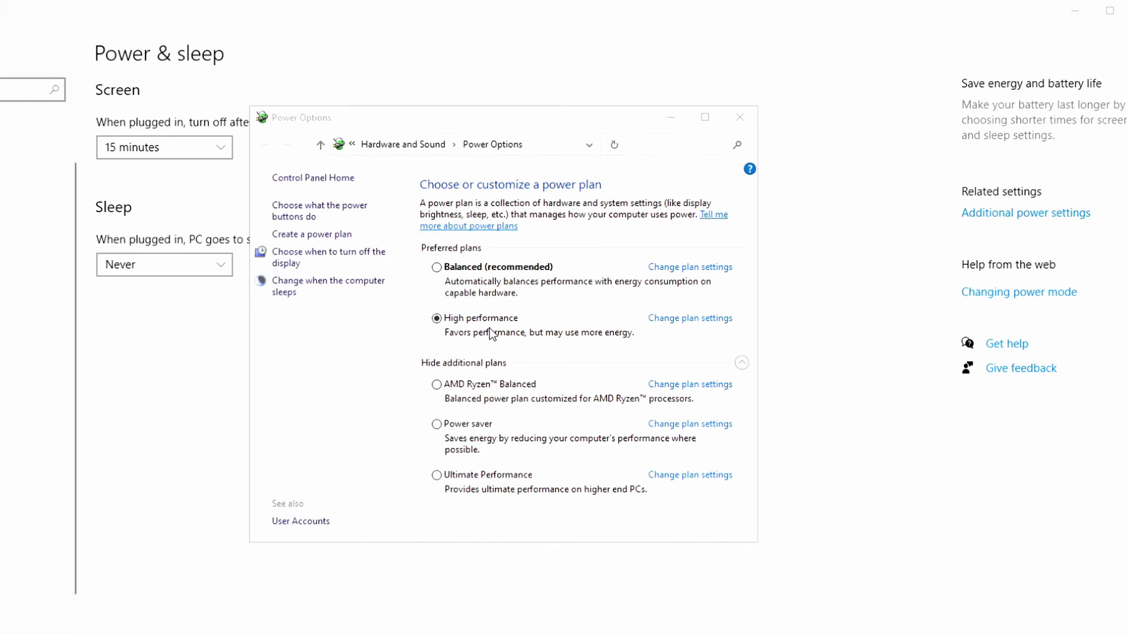
click(440, 269)
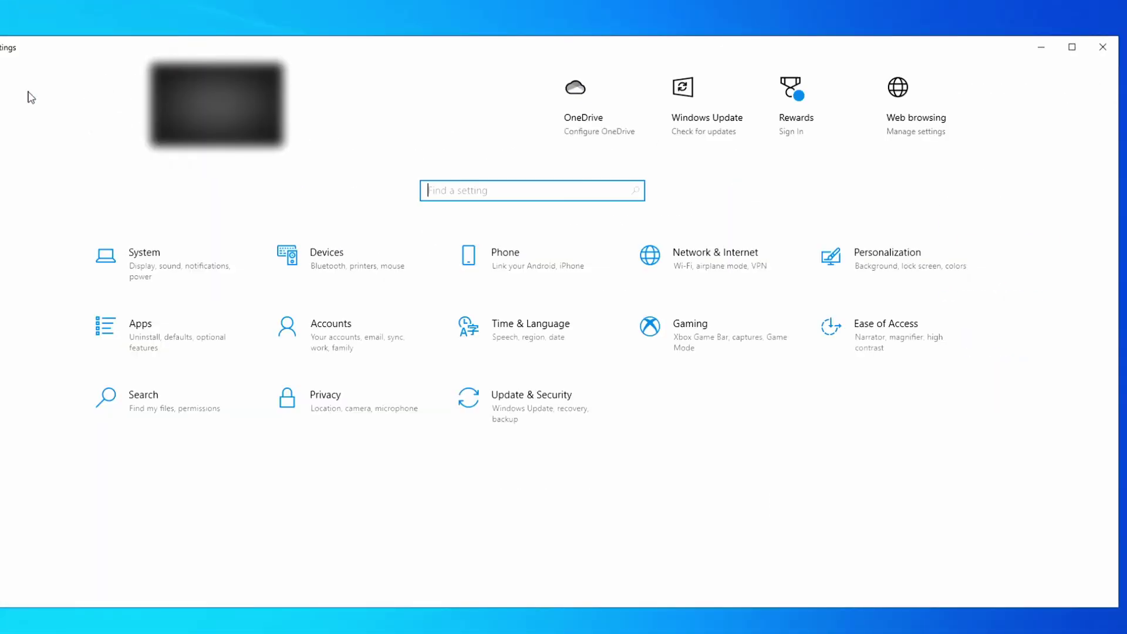
Step: Open the Update & Security tile from the Settings home page
click(548, 423)
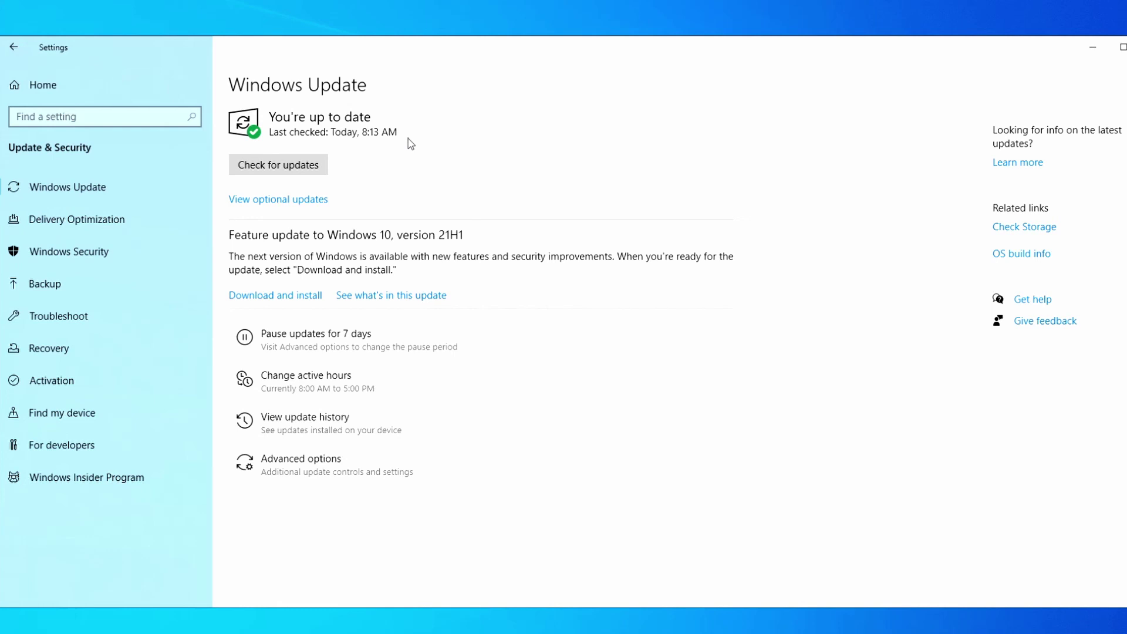
Step: Switch Delivery Optimization's 'Allow downloads from other PCs' Off, then return to Windows Update
click(76, 219)
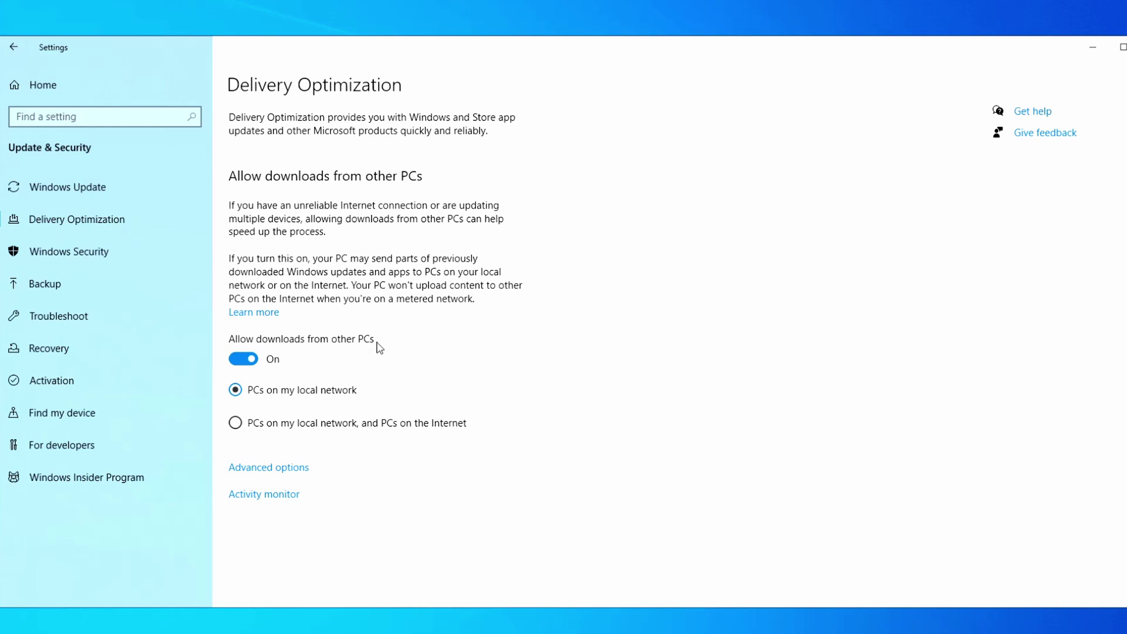
click(243, 359)
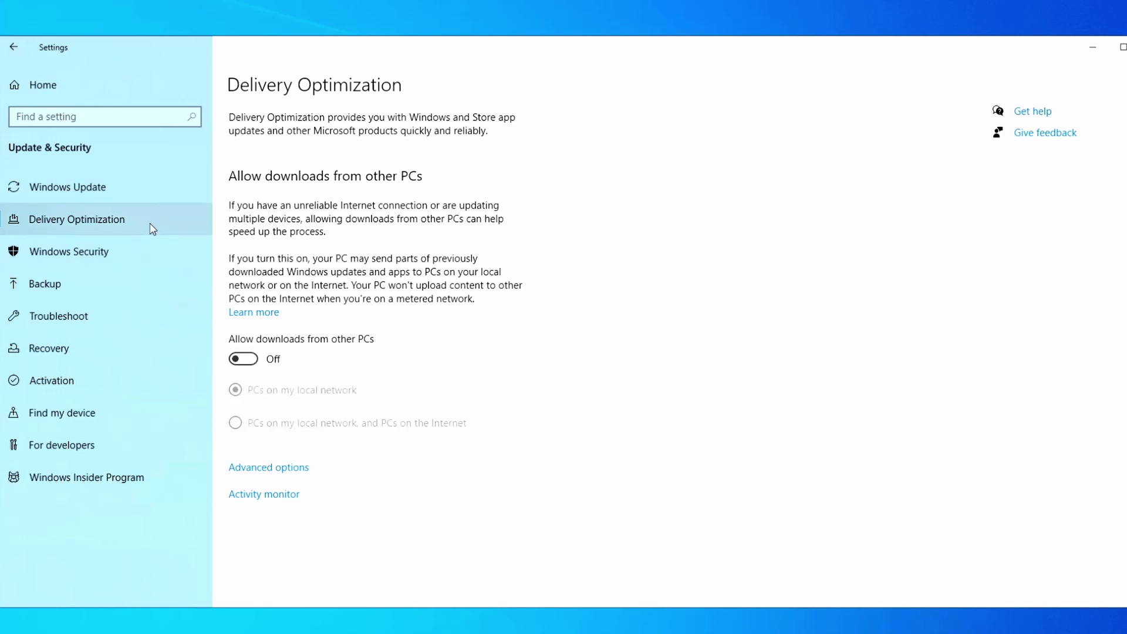
click(68, 258)
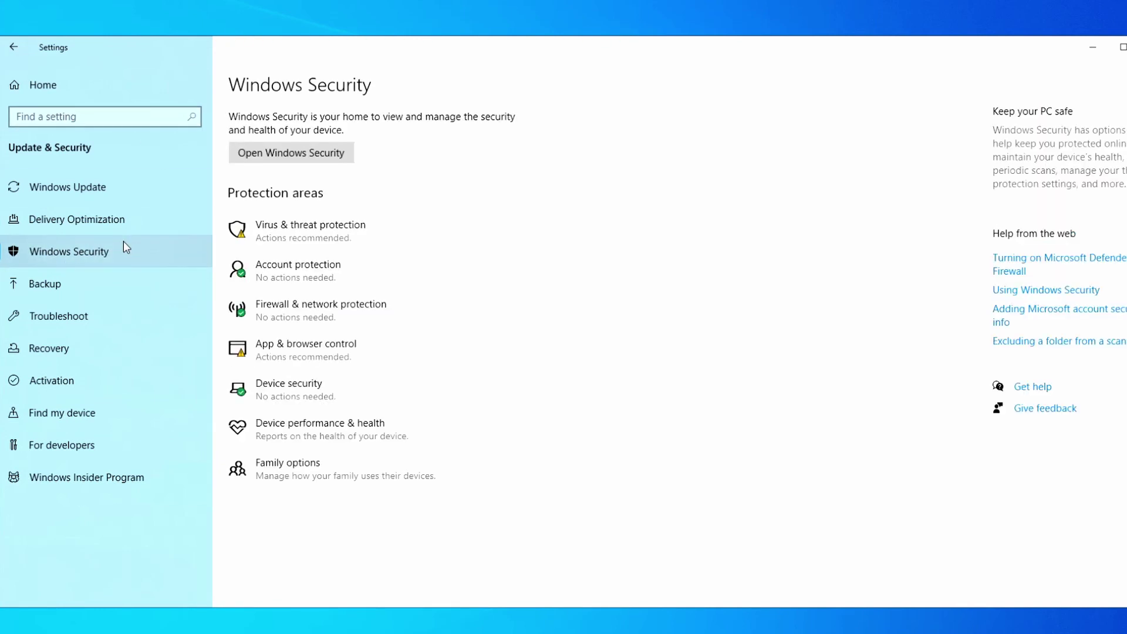
click(121, 187)
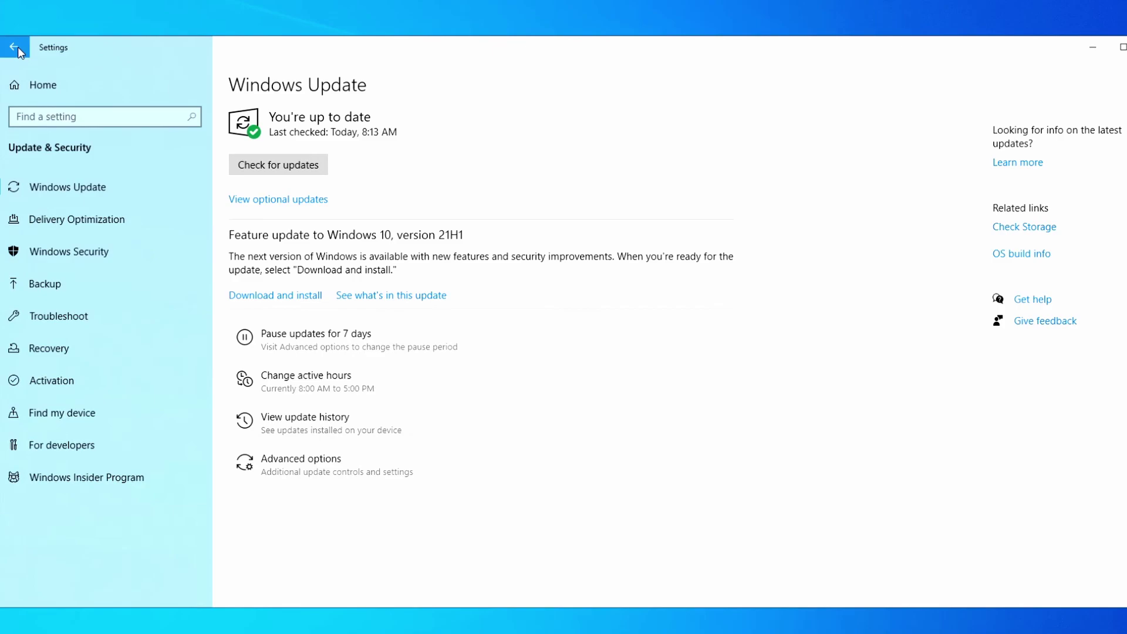